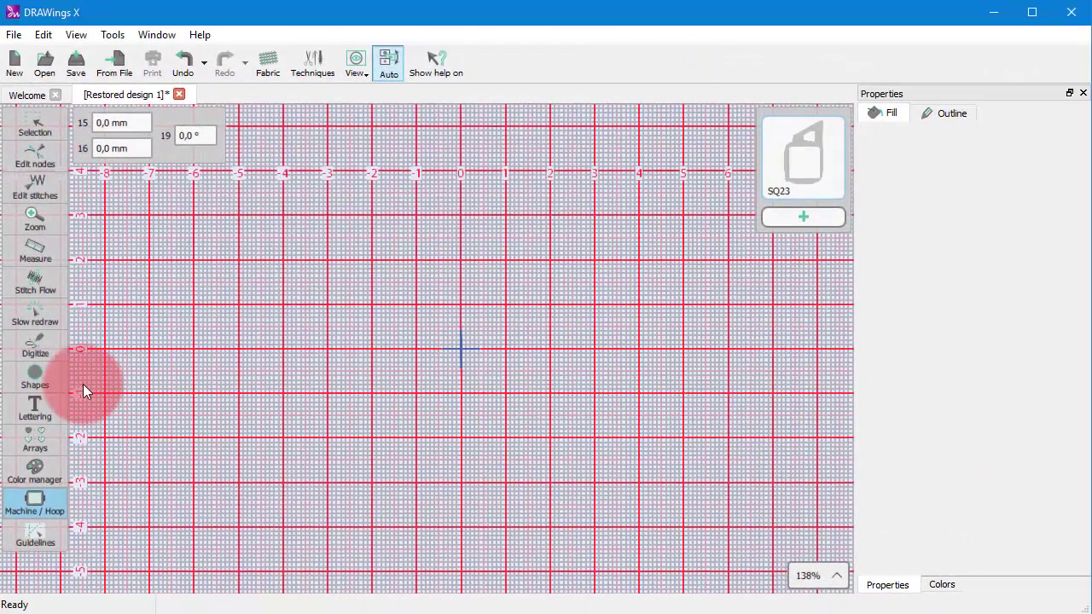
# - Open the Digitize tool's list of digitizing methods
pyautogui.click(41, 354)
# - Choose Outline shape and digitize an open arch from a start point and four curve nodes
pyautogui.click(81, 341)
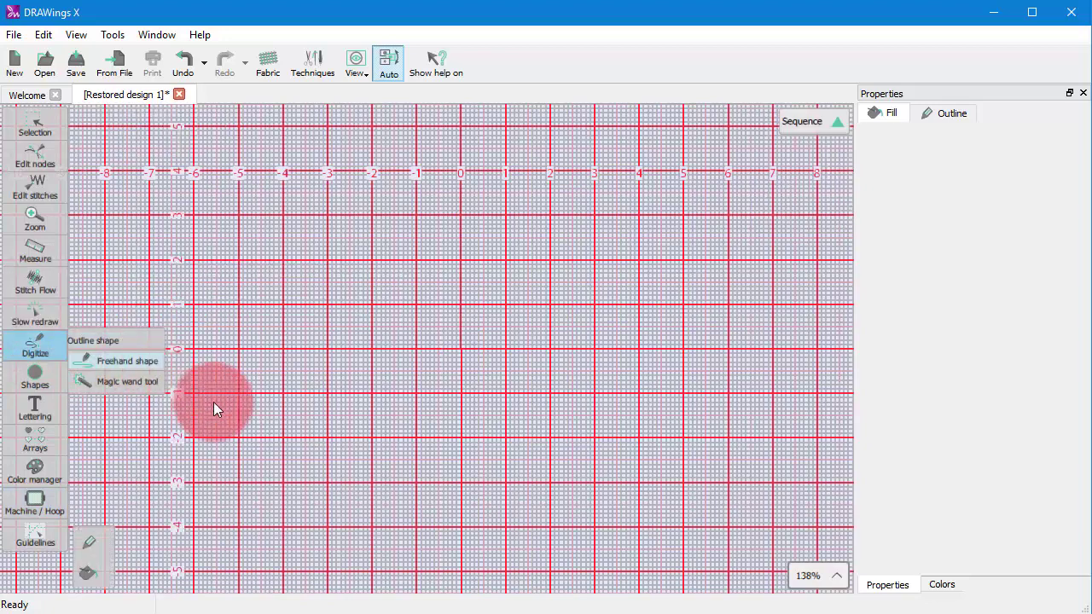
pyautogui.click(244, 395)
pyautogui.rightClick(255, 318)
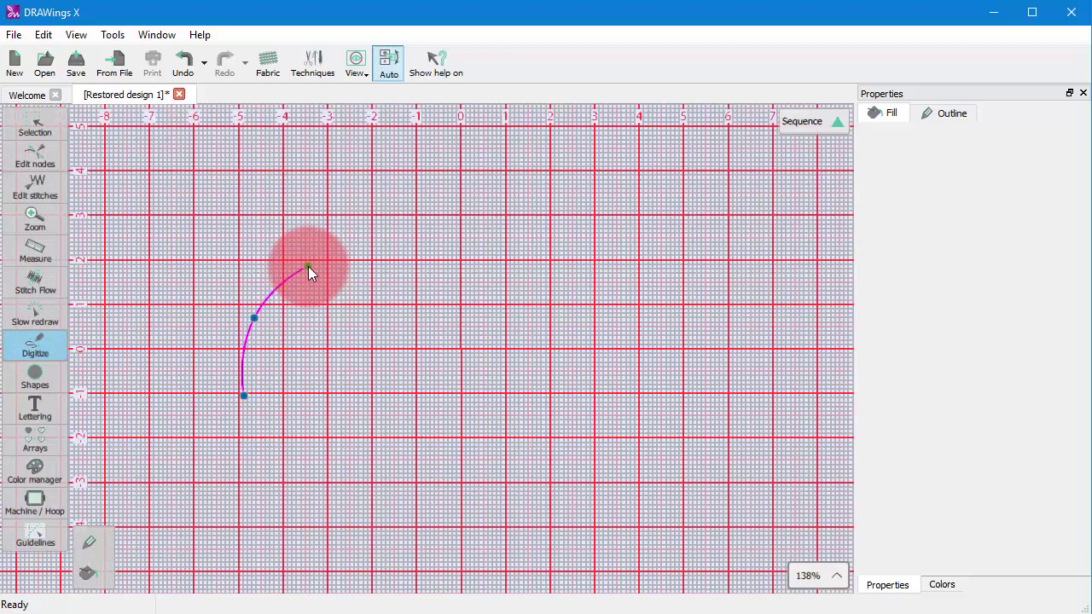
pyautogui.rightClick(308, 266)
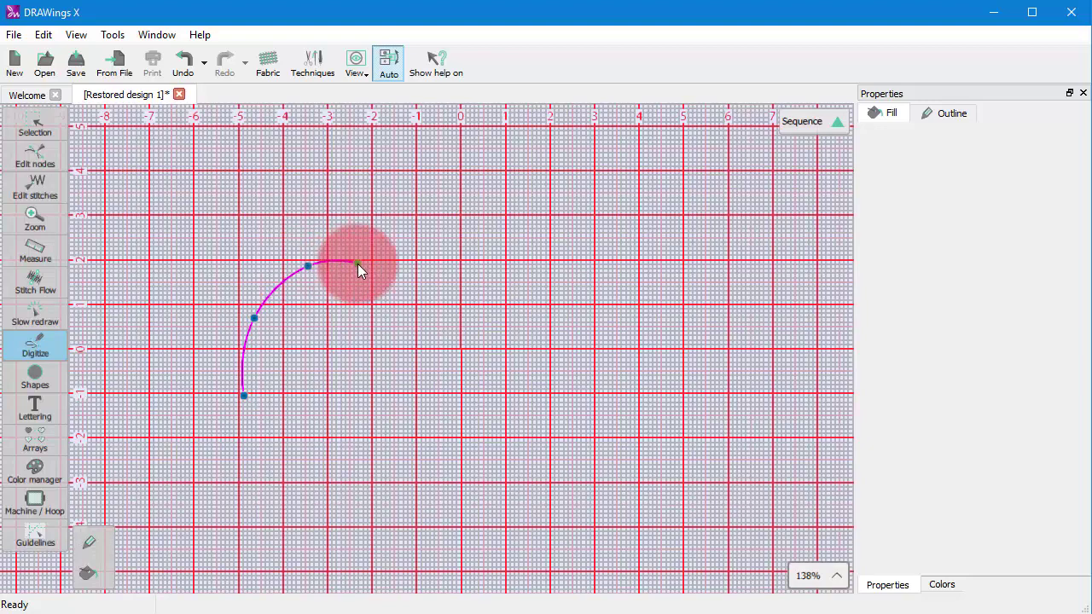
pyautogui.rightClick(356, 332)
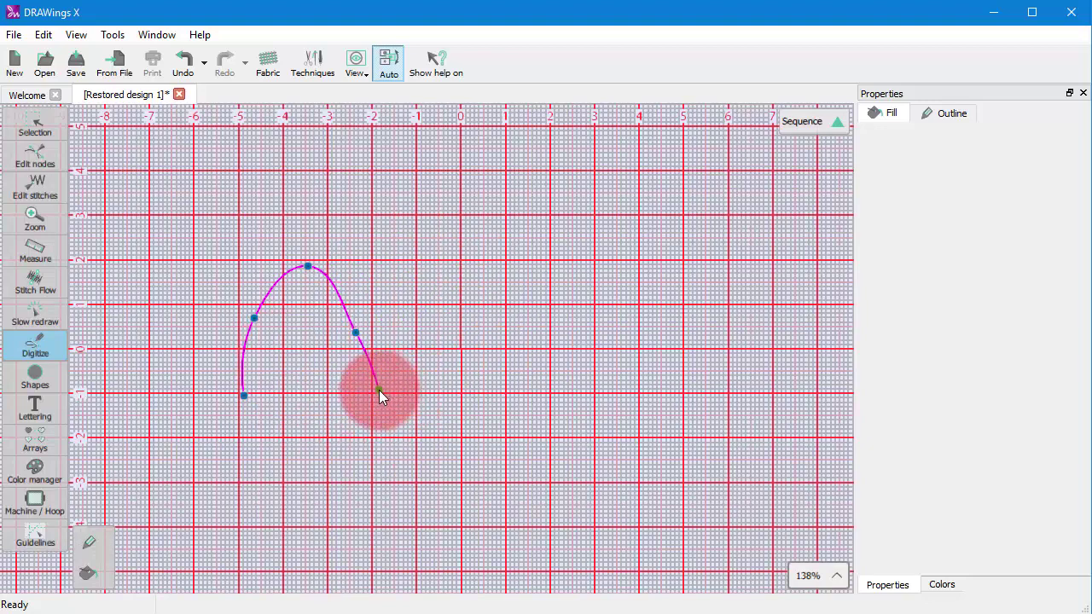
pyautogui.rightClick(379, 390)
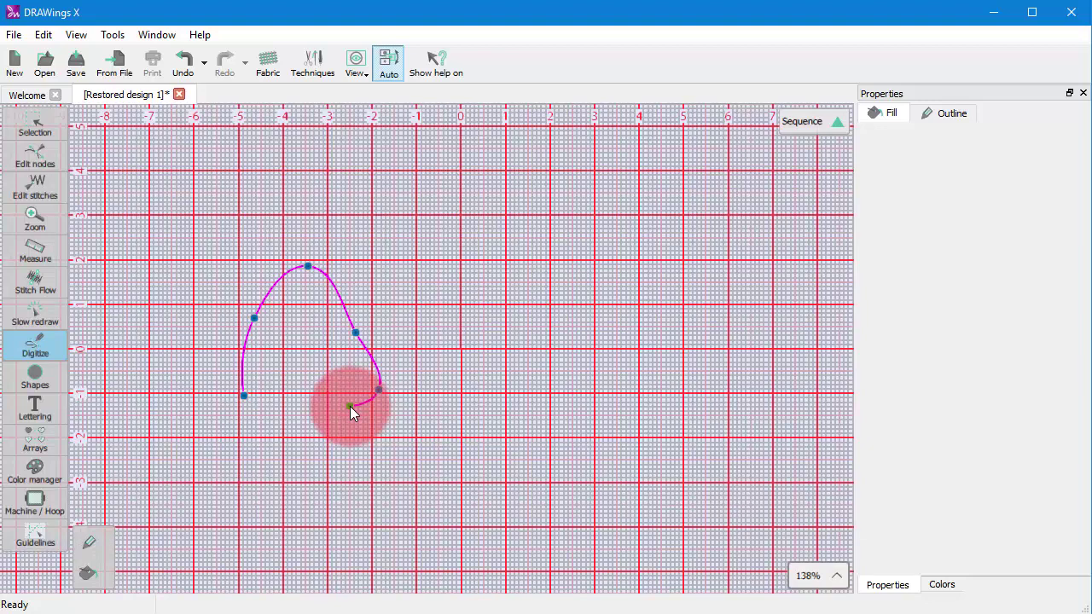
pyautogui.press('Return')
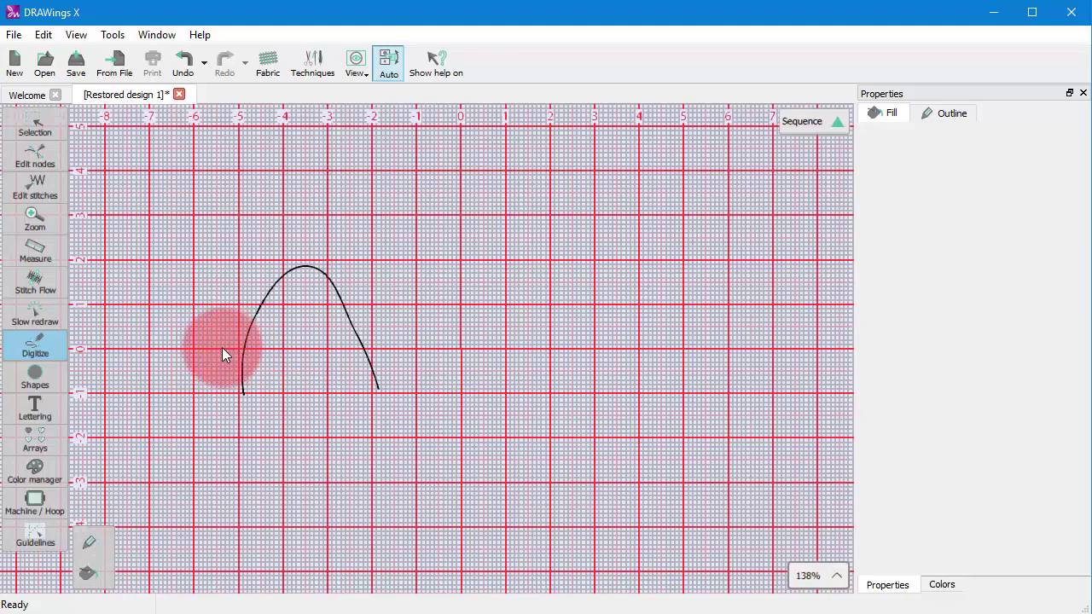
# - Digitize a larger arch around the first and create a running-stitch outline of about 157 stitches
pyautogui.click(195, 340)
pyautogui.click(231, 263)
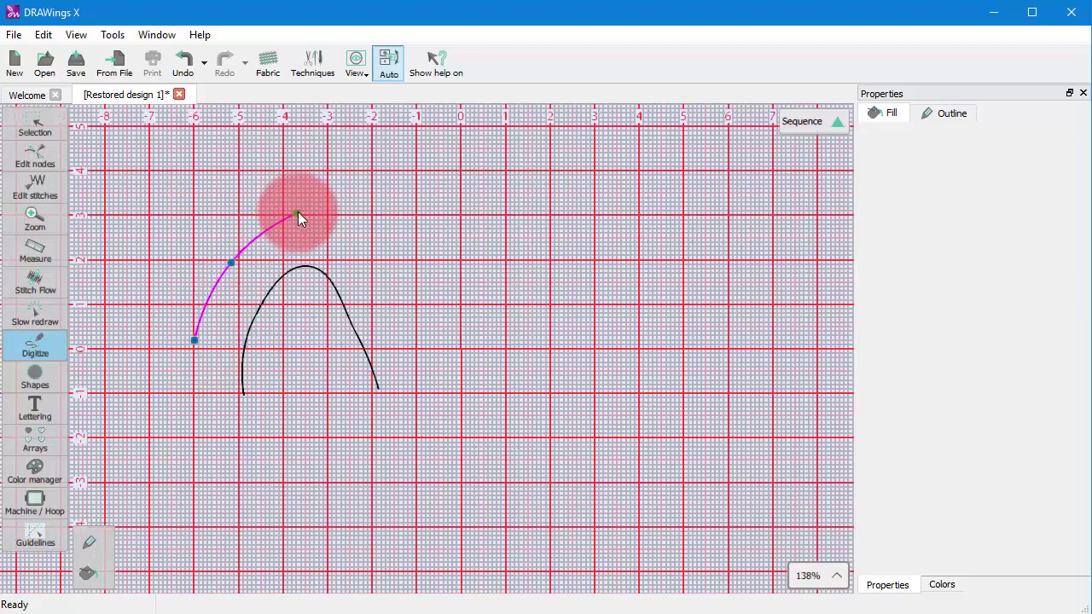
pyautogui.click(298, 208)
pyautogui.click(384, 290)
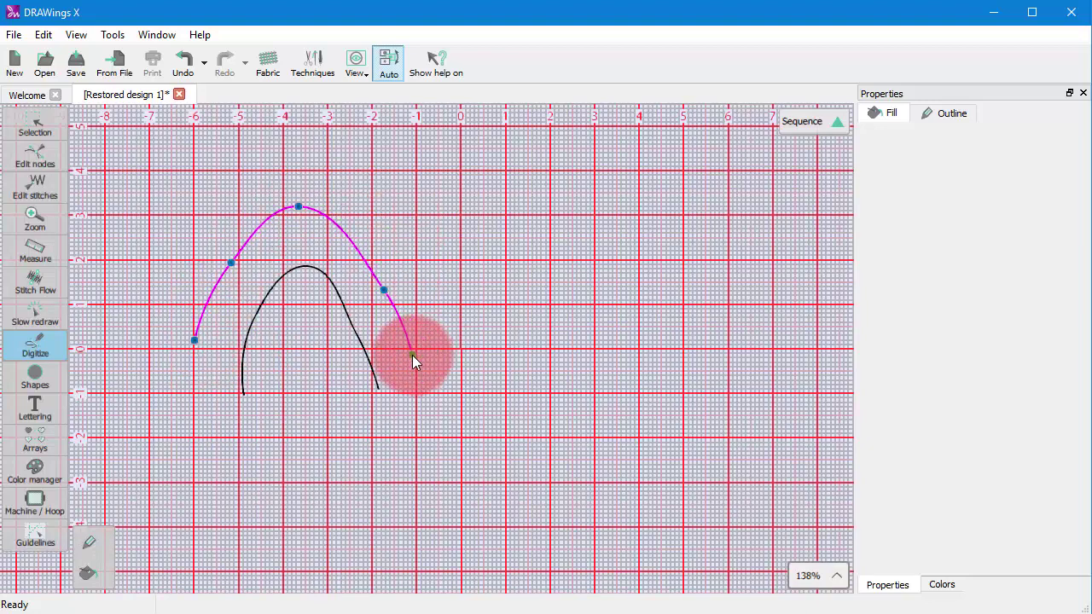
pyautogui.click(413, 354)
pyautogui.moveTo(412, 354); pyautogui.dragTo(409, 369)
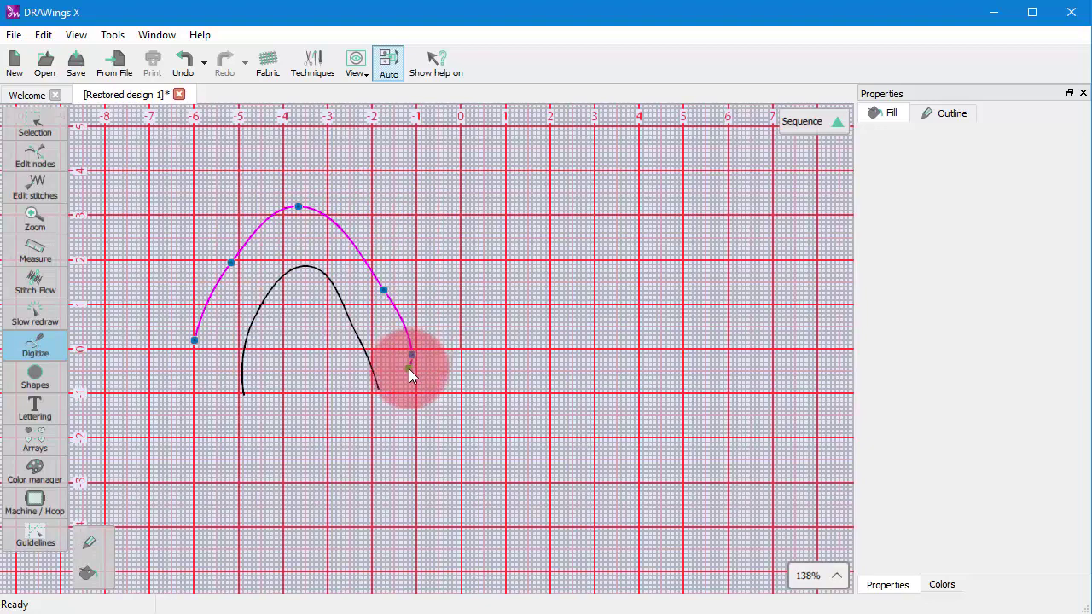
pyautogui.rightClick(408, 370)
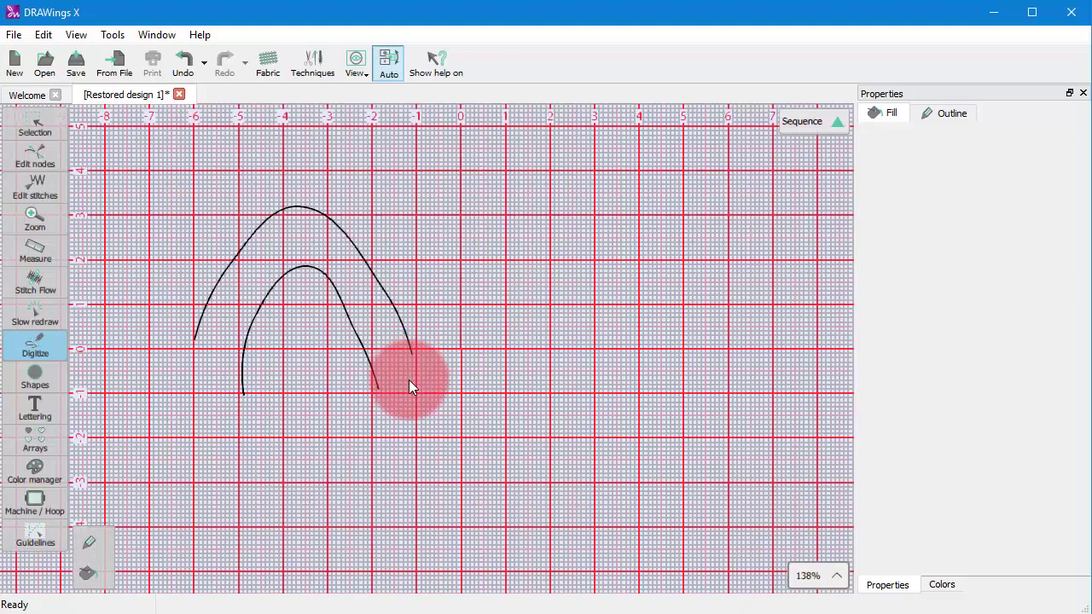
pyautogui.press('Return')
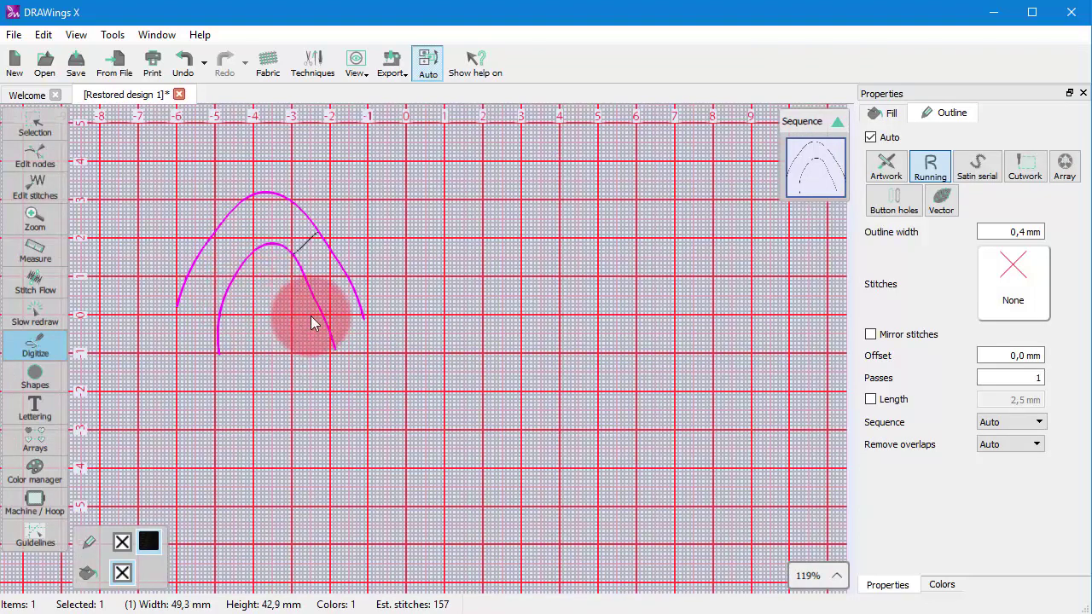
# - Digitize a long open loop right of the arches as a second 66-stitch outline item
pyautogui.click(401, 209)
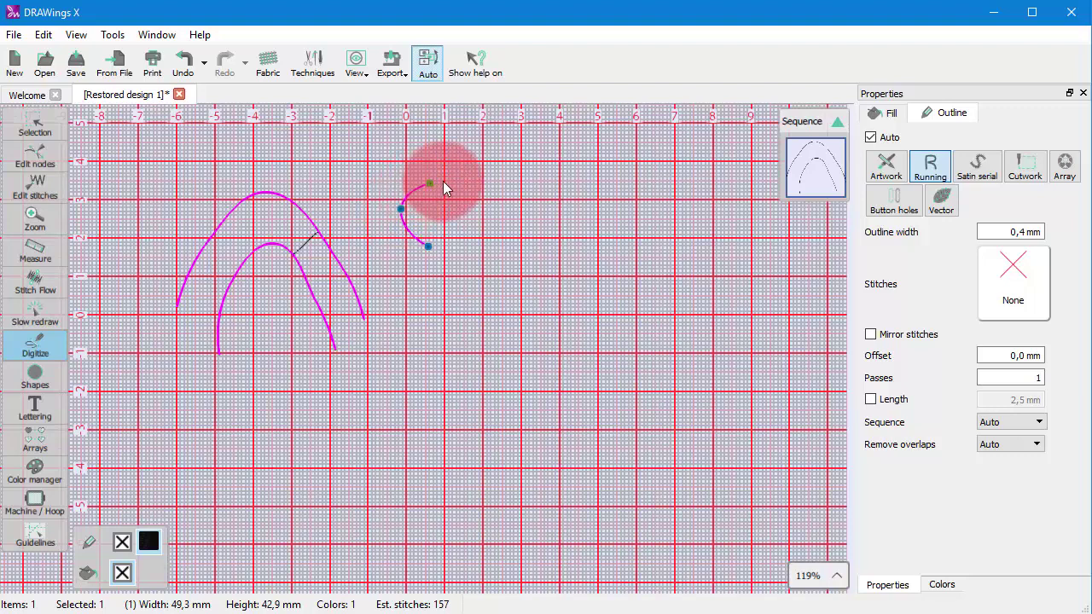
pyautogui.click(453, 179)
pyautogui.click(580, 189)
pyautogui.click(543, 239)
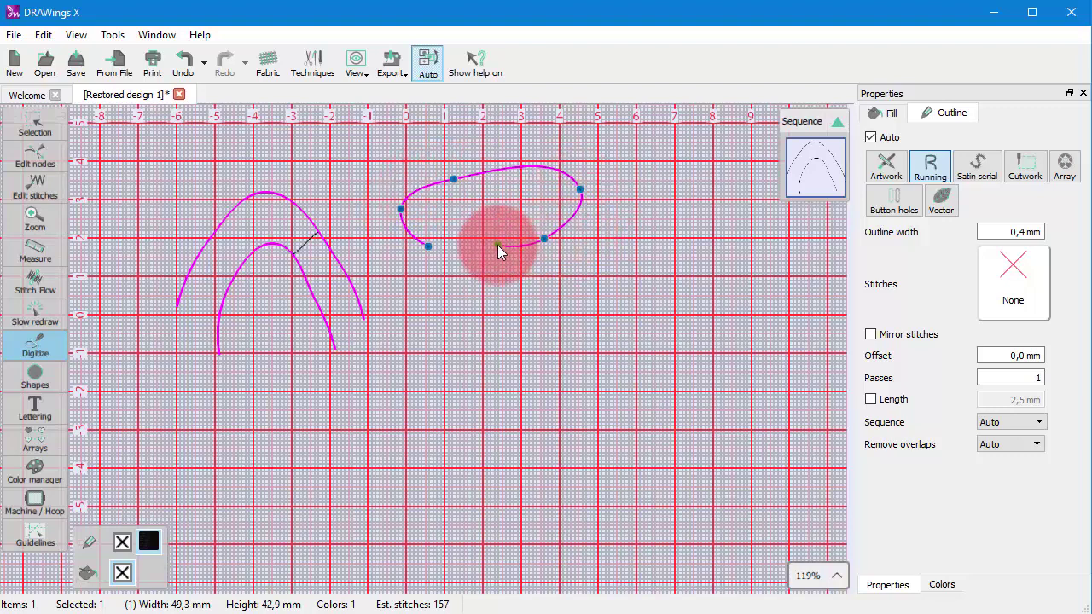
pyautogui.press('Return')
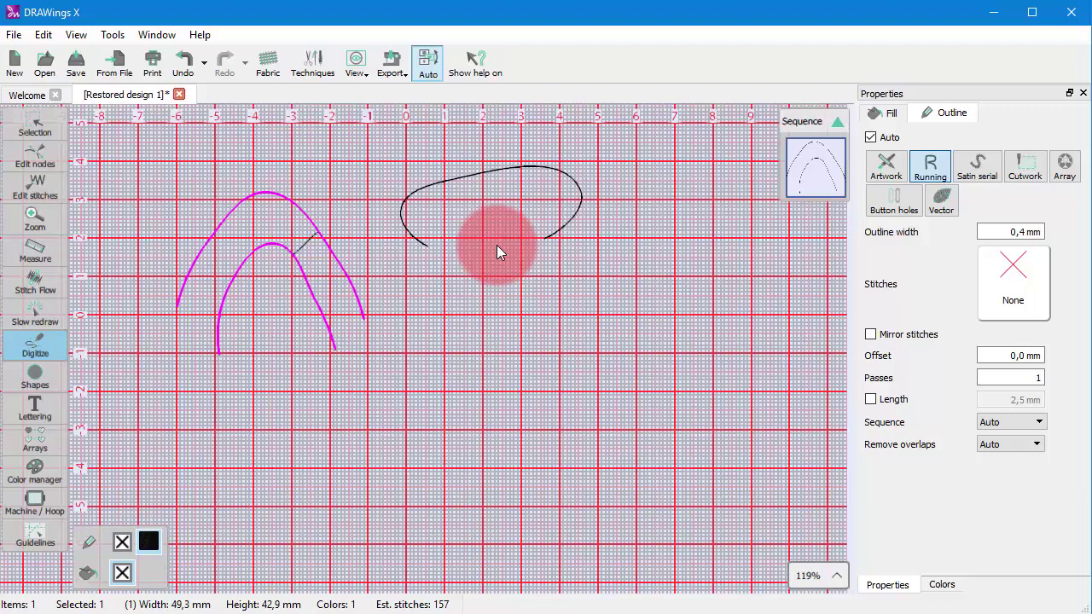
pyautogui.press('Return')
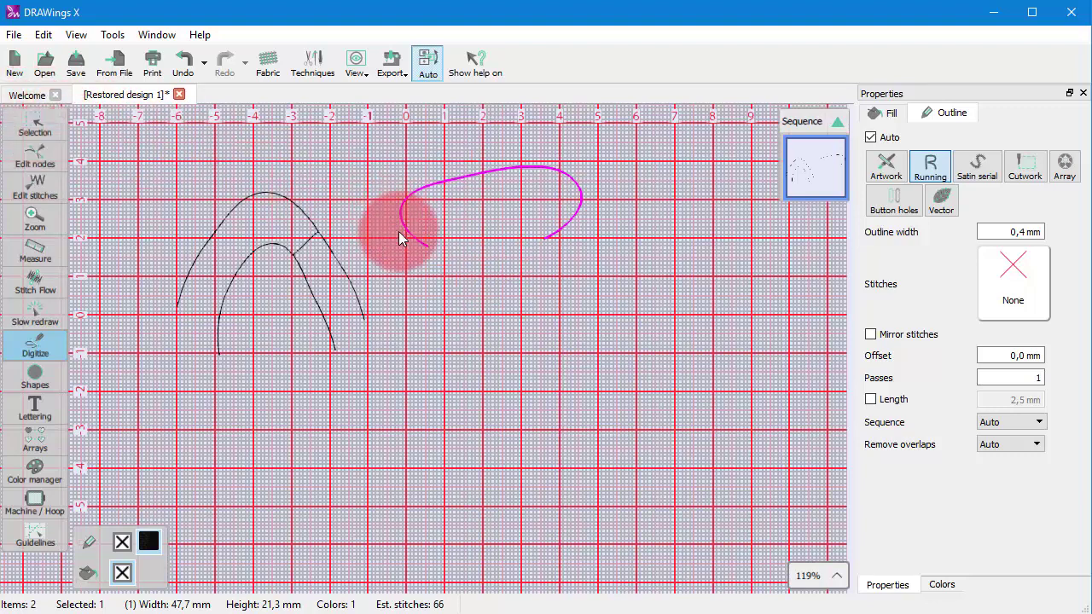
# - Close the loop outline and deselect it on the empty canvas
pyautogui.doubleClick(488, 246)
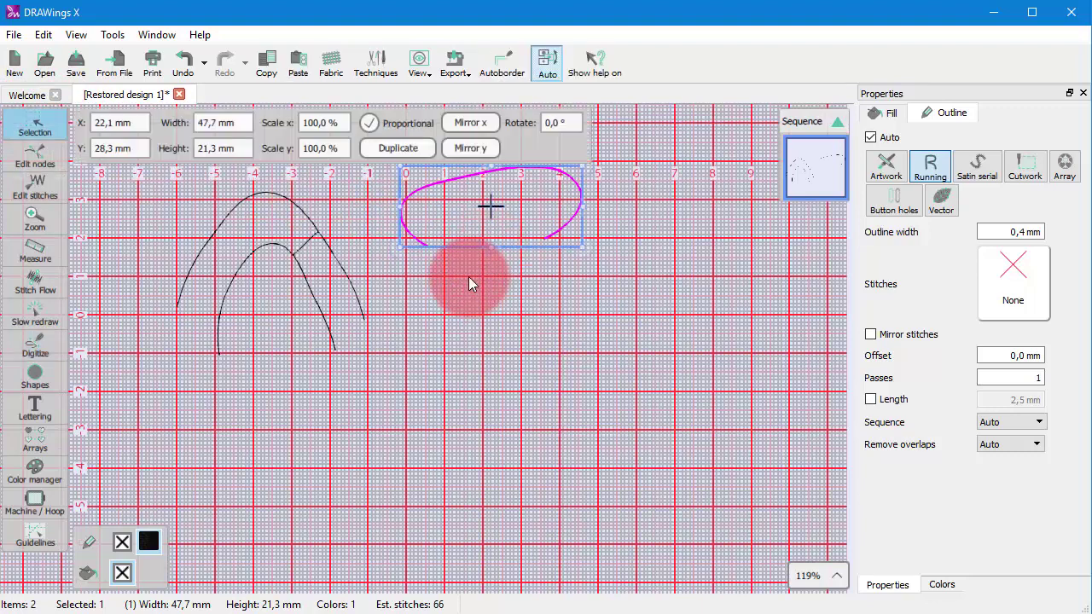
pyautogui.click(468, 277)
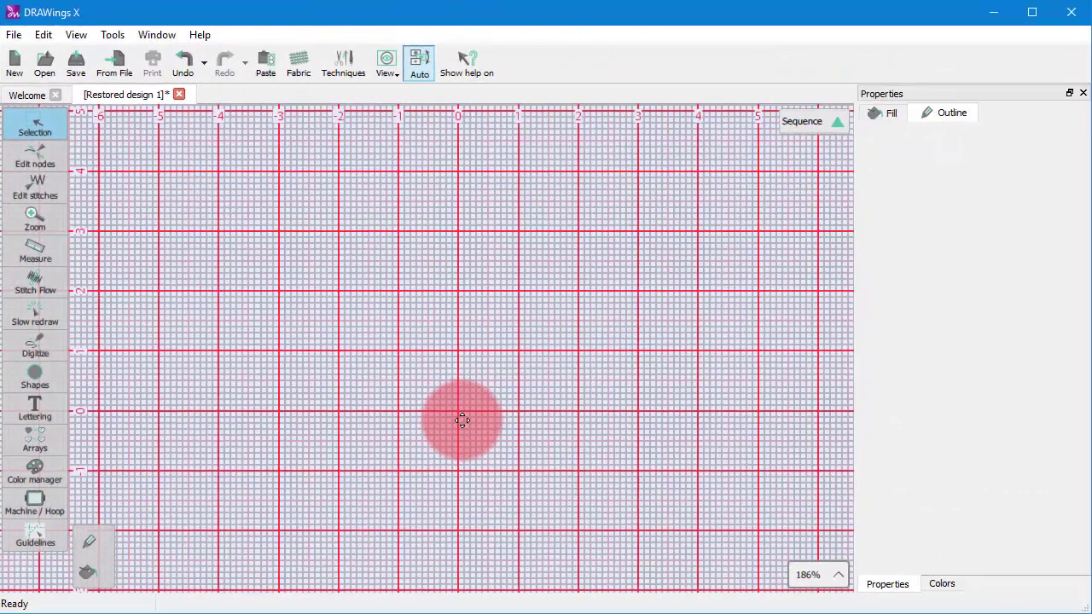
# - Switch to Outline shape, digitize a rounded shape closed on its start node, and start a new curve
pyautogui.click(41, 344)
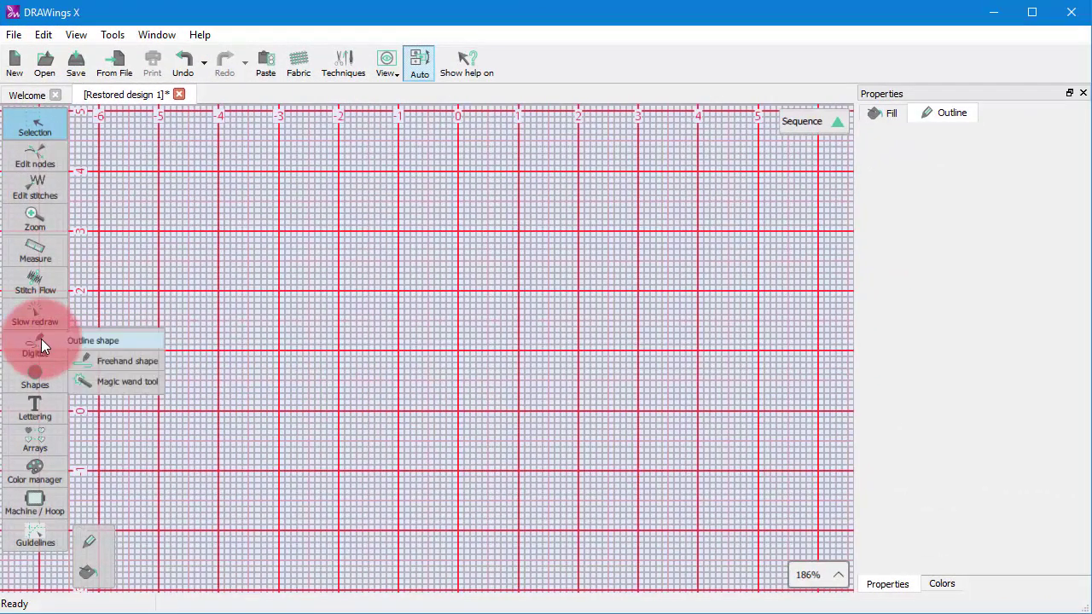
pyautogui.click(103, 341)
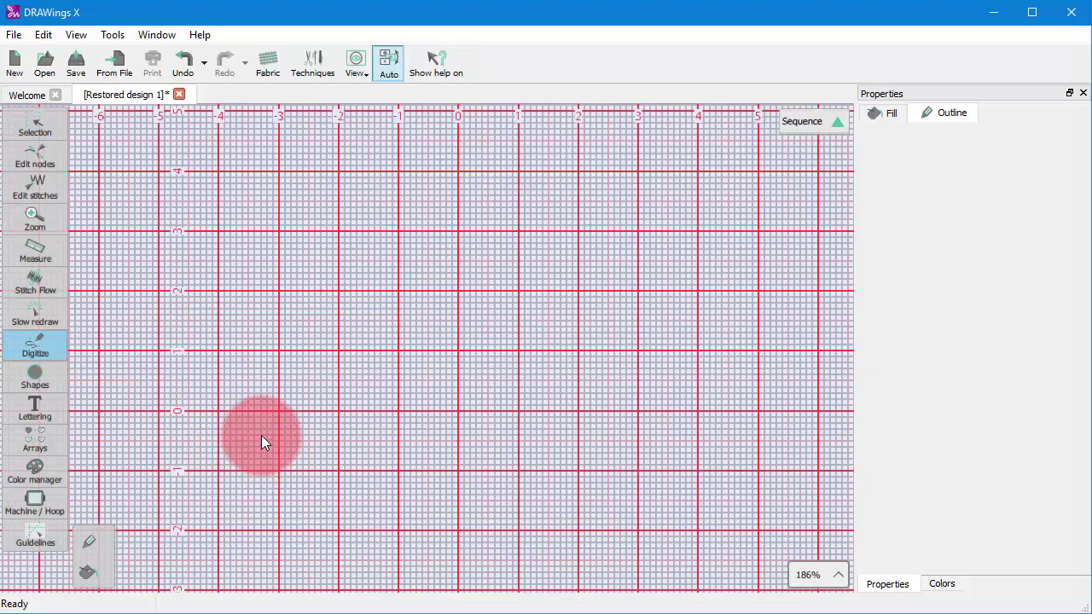
pyautogui.click(210, 301)
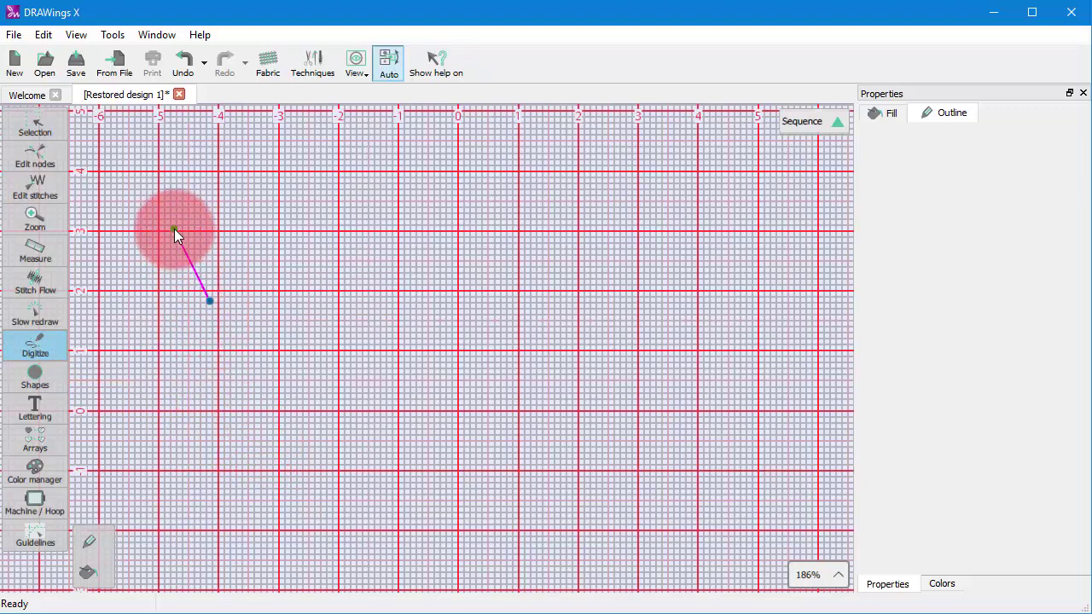
pyautogui.click(174, 228)
pyautogui.click(260, 175)
pyautogui.click(367, 210)
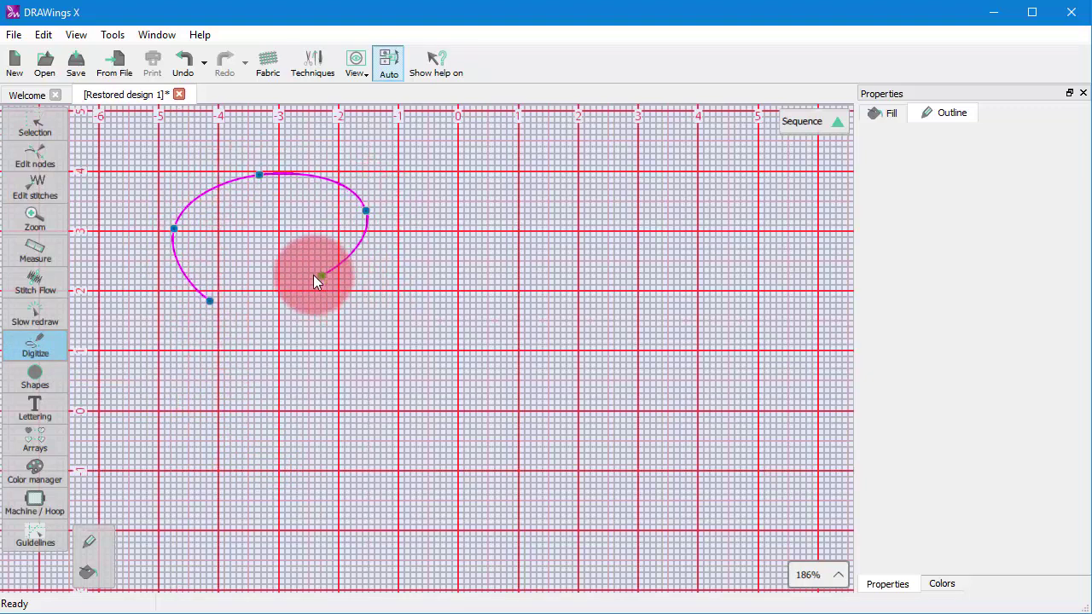
pyautogui.click(313, 274)
pyautogui.click(213, 302)
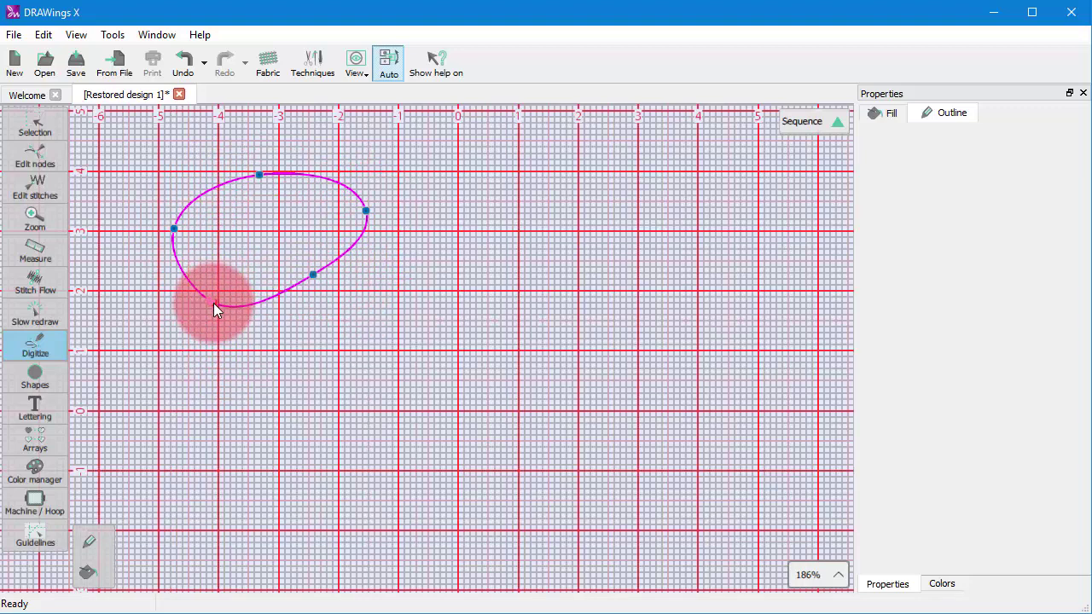
pyautogui.click(471, 301)
# - Digitize a curve to the right, delete the last two zigzag corner nodes, and finish it open
pyautogui.click(426, 231)
pyautogui.click(564, 174)
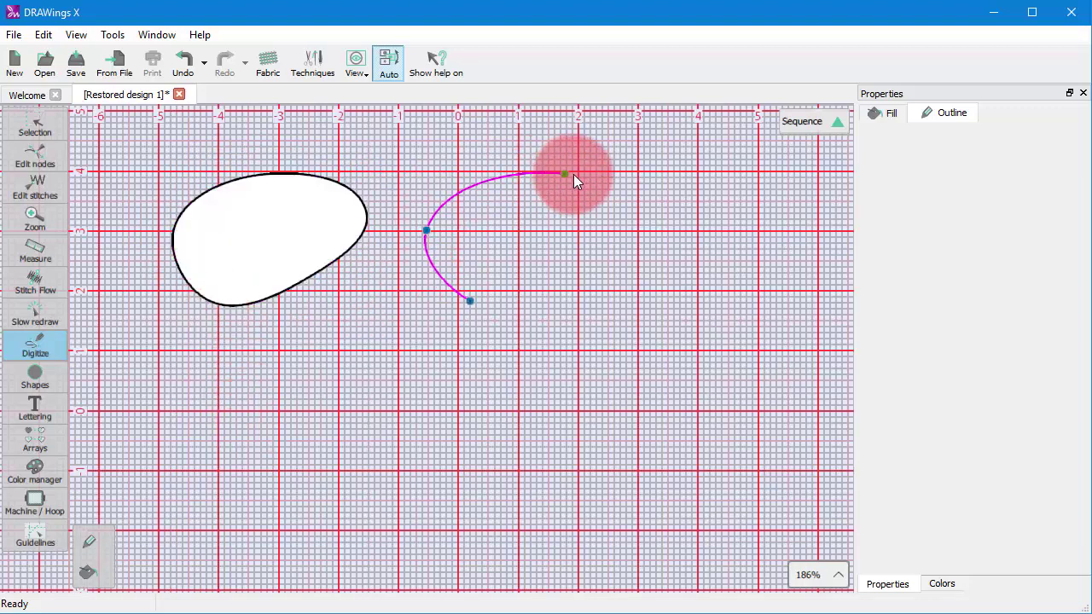
pyautogui.click(606, 163)
pyautogui.click(668, 274)
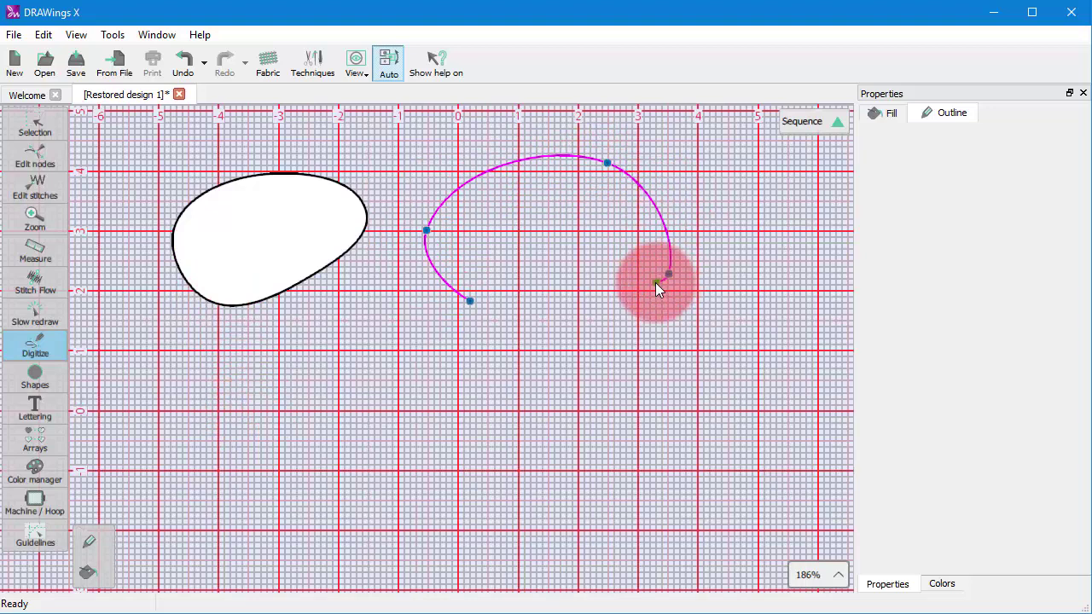
pyautogui.click(624, 310)
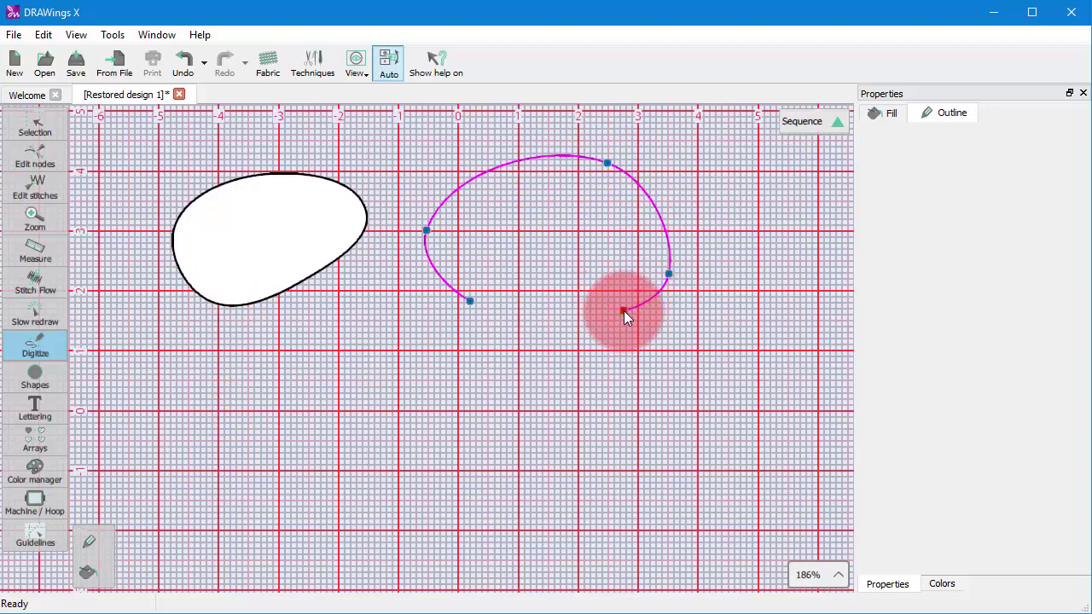
pyautogui.click(592, 240)
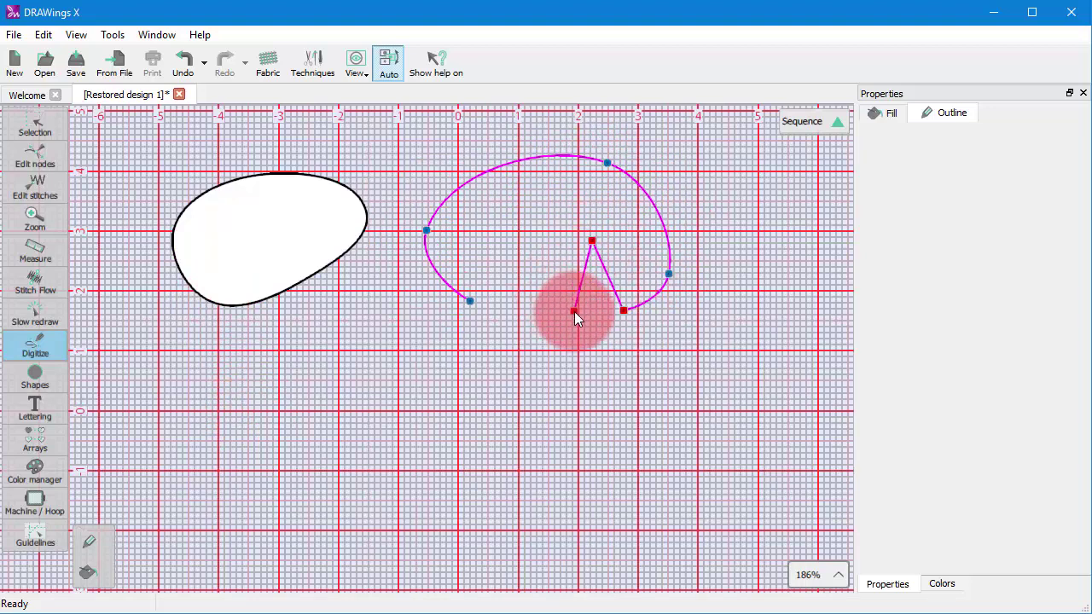
pyautogui.click(574, 312)
pyautogui.click(551, 237)
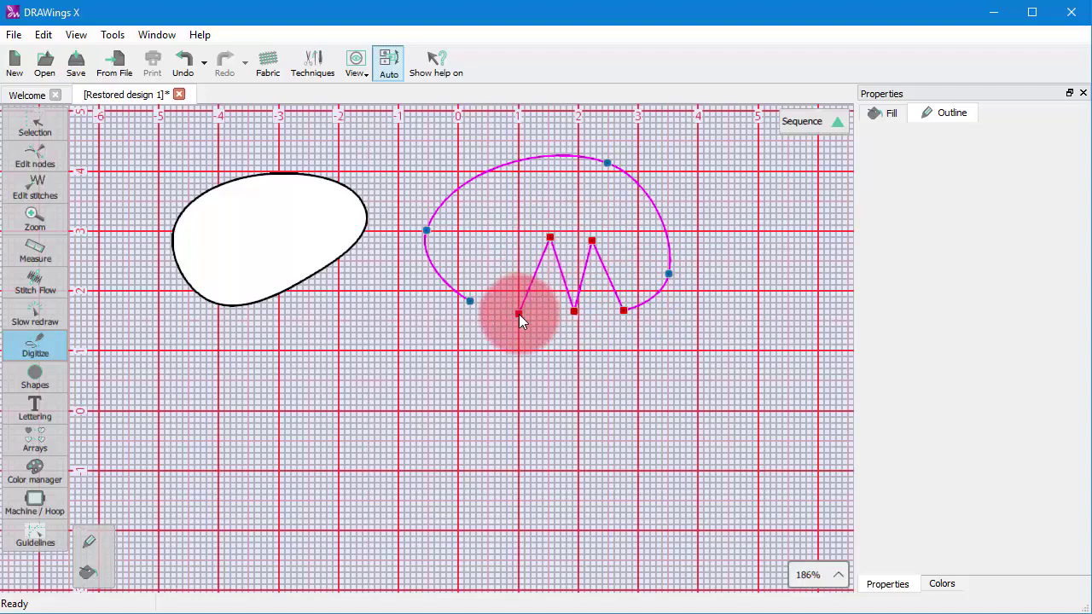
pyautogui.click(508, 238)
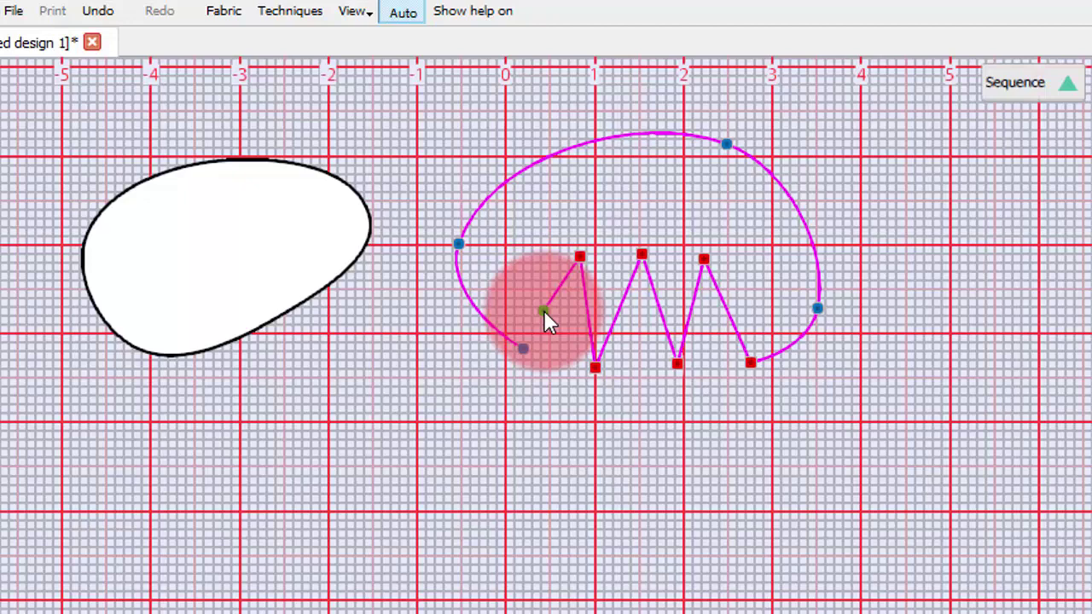
pyautogui.press('BackSpace')
pyautogui.press('BackSpace')
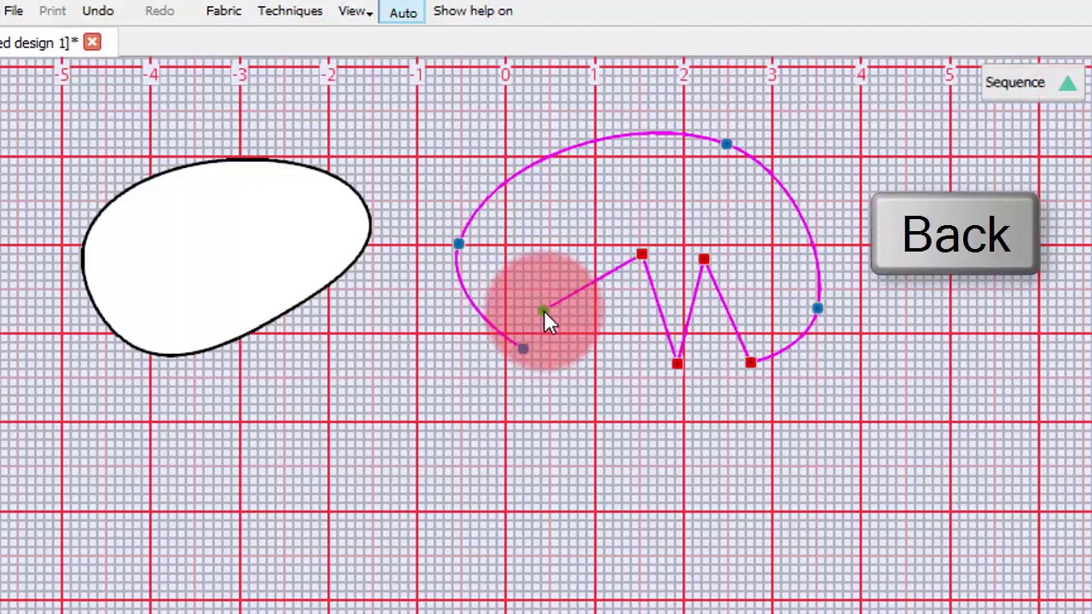
pyautogui.press('BackSpace')
pyautogui.press('BackSpace')
pyautogui.press('BackSpace')
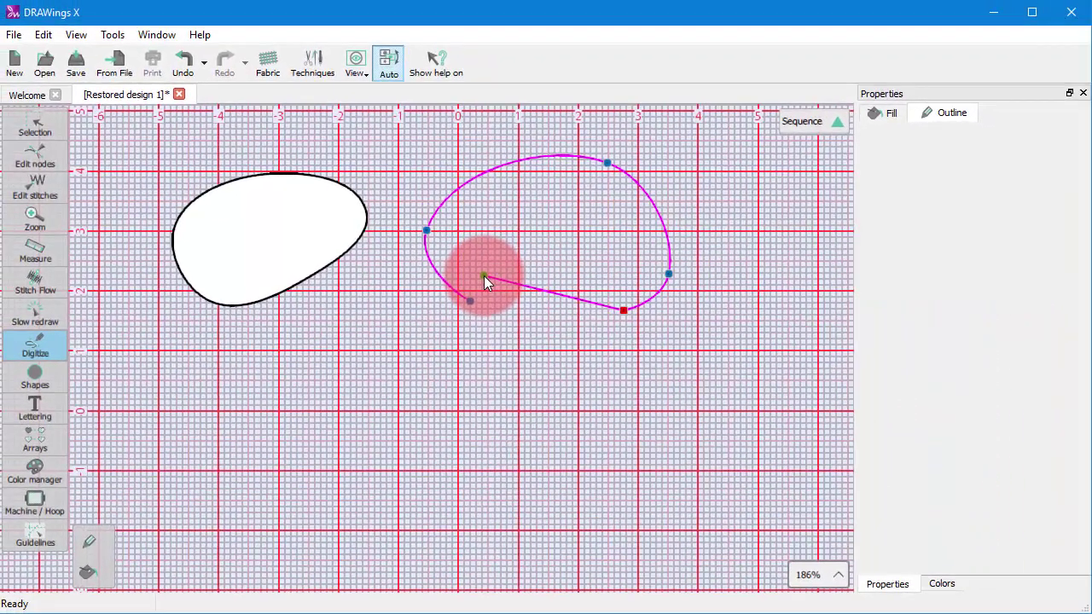
pyautogui.press('Return')
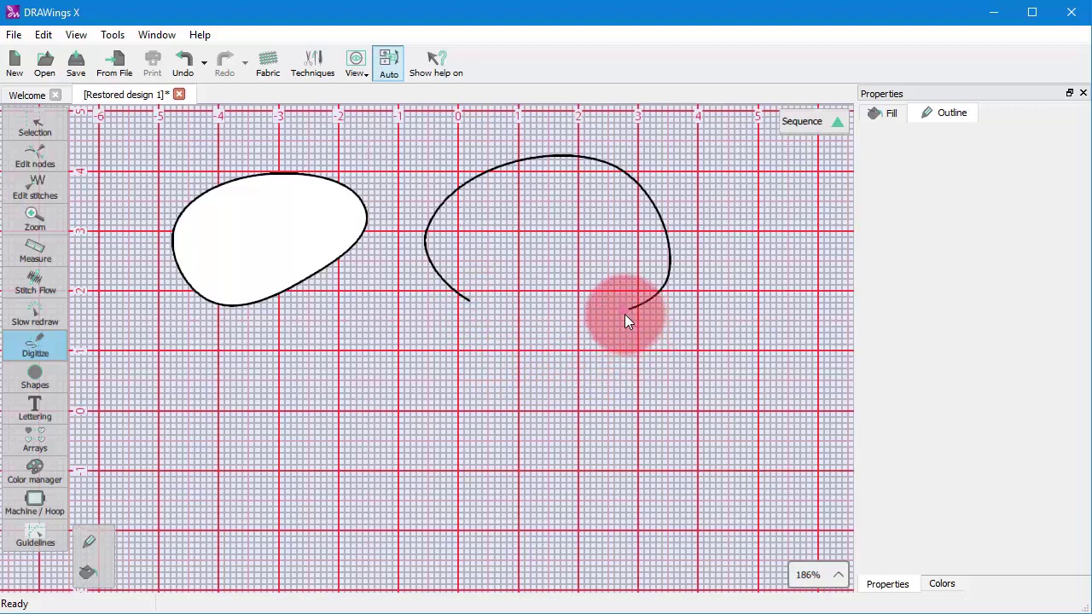
# - Extend both ends of the open curve with straight corner-node legs running downward
pyautogui.click(470, 300)
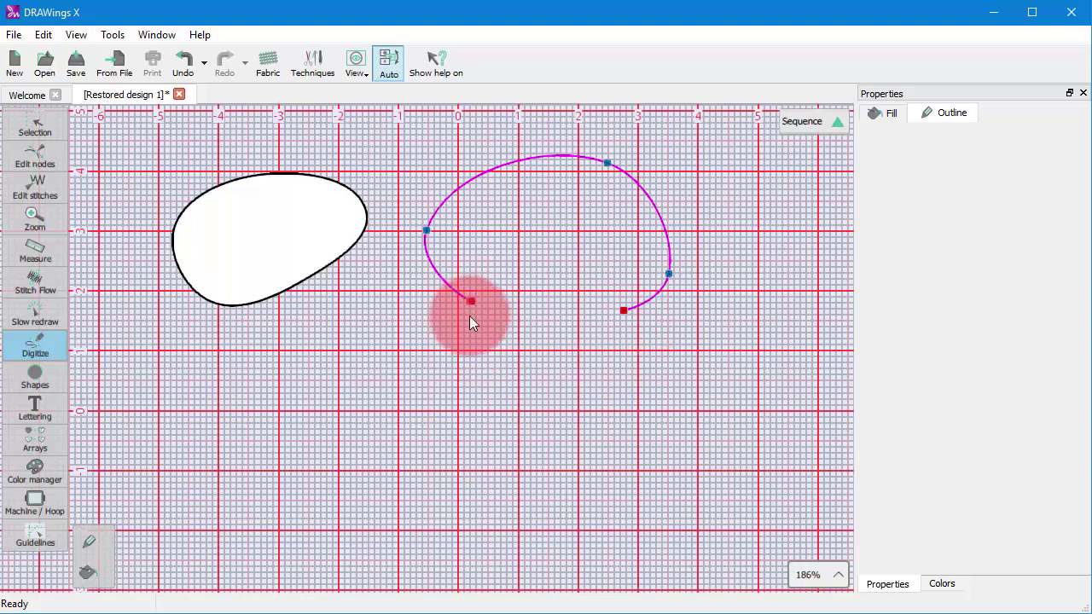
pyautogui.click(444, 388)
pyautogui.rightClick(464, 389)
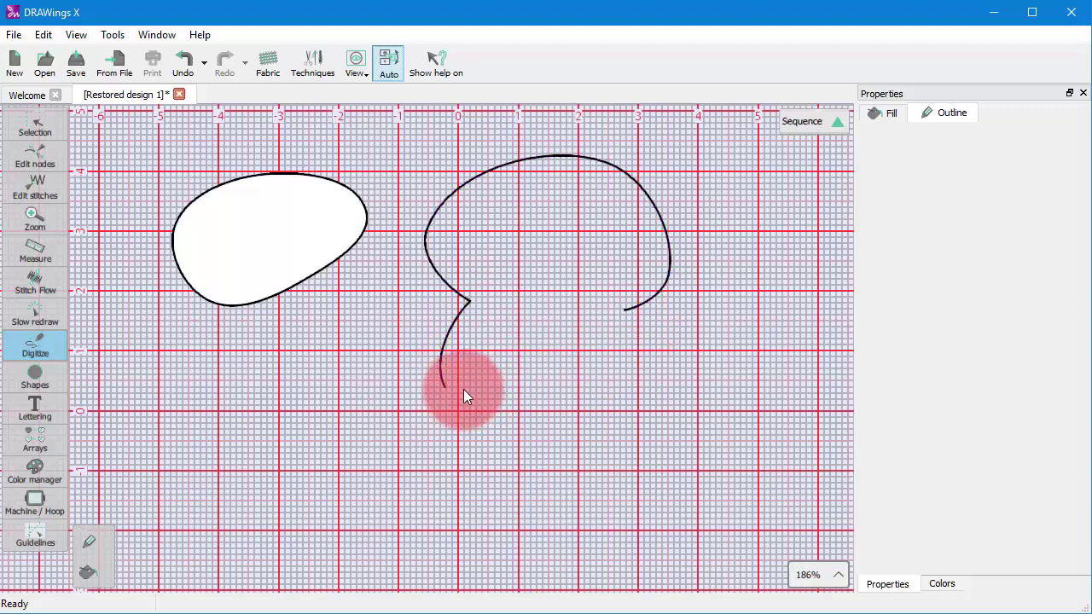
pyautogui.click(620, 309)
pyautogui.click(608, 398)
pyautogui.rightClick(608, 397)
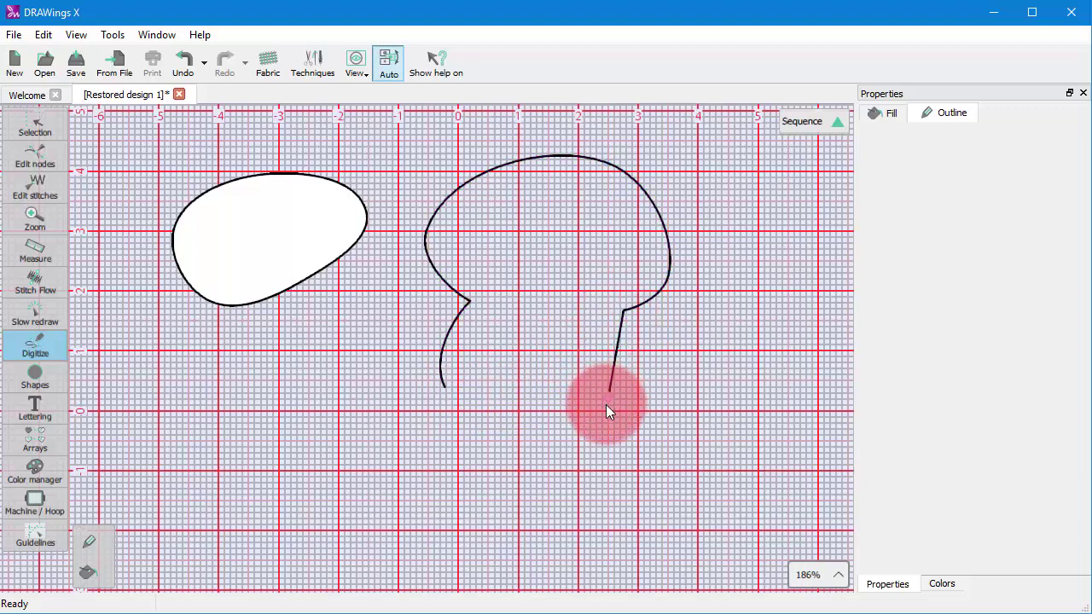
pyautogui.click(606, 396)
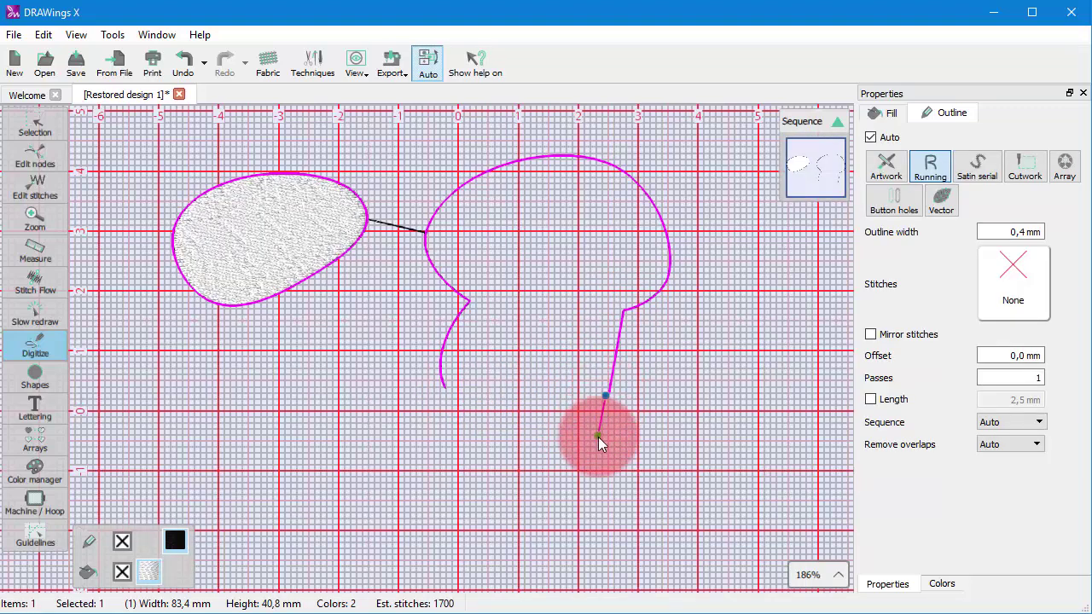
# - Cancel the extension and digitize open bottom curves, pulling tangent handles for smooth nodes
pyautogui.press('Escape')
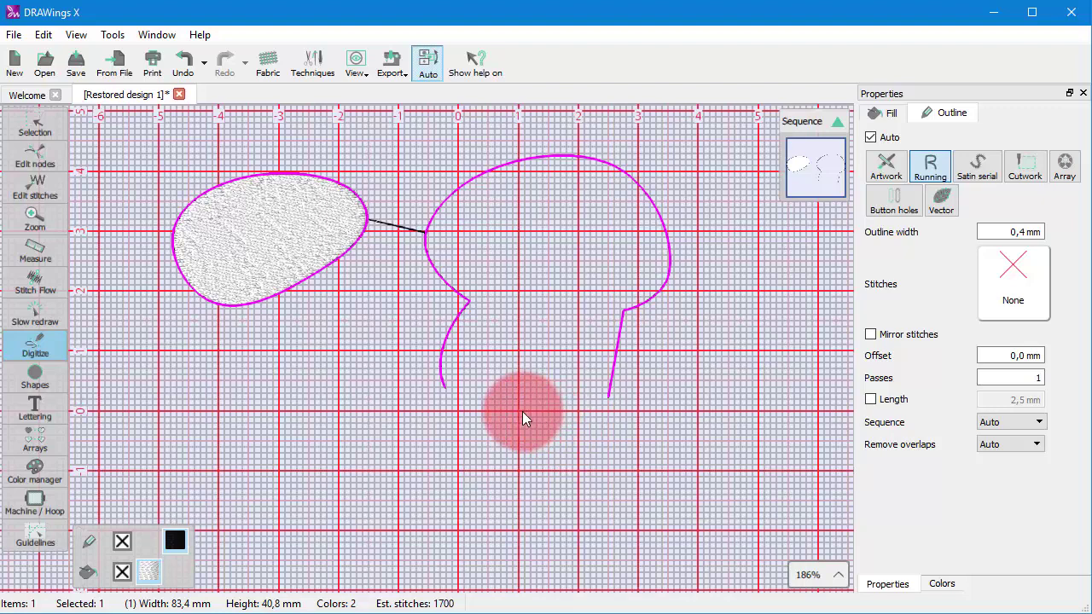
pyautogui.click(220, 429)
pyautogui.click(372, 440)
pyautogui.moveTo(372, 464); pyautogui.dragTo(349, 529)
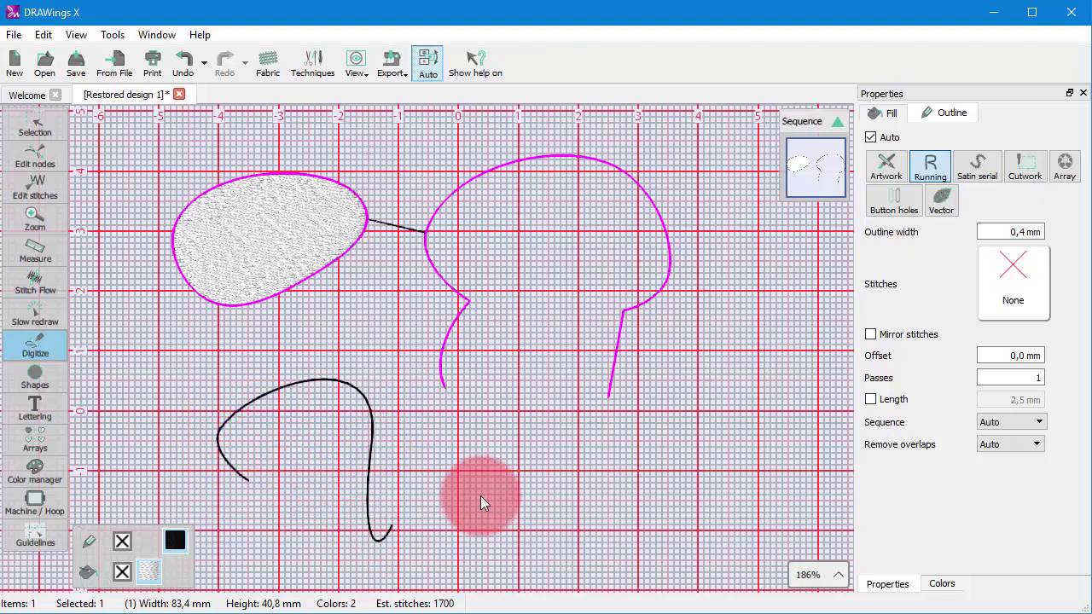
pyautogui.moveTo(481, 495)
pyautogui.mouseDown()
pyautogui.moveTo(506, 416)
pyautogui.moveTo(571, 525)
pyautogui.moveTo(568, 478)
pyautogui.moveTo(573, 532)
pyautogui.moveTo(638, 411)
pyautogui.moveTo(703, 541)
pyautogui.moveTo(762, 412)
pyautogui.moveTo(689, 464)
pyautogui.mouseUp()
pyautogui.press('alt')
# - Finish the wave and digitize a closed oval over the loop, ending on its start node
pyautogui.rightClick(691, 442)
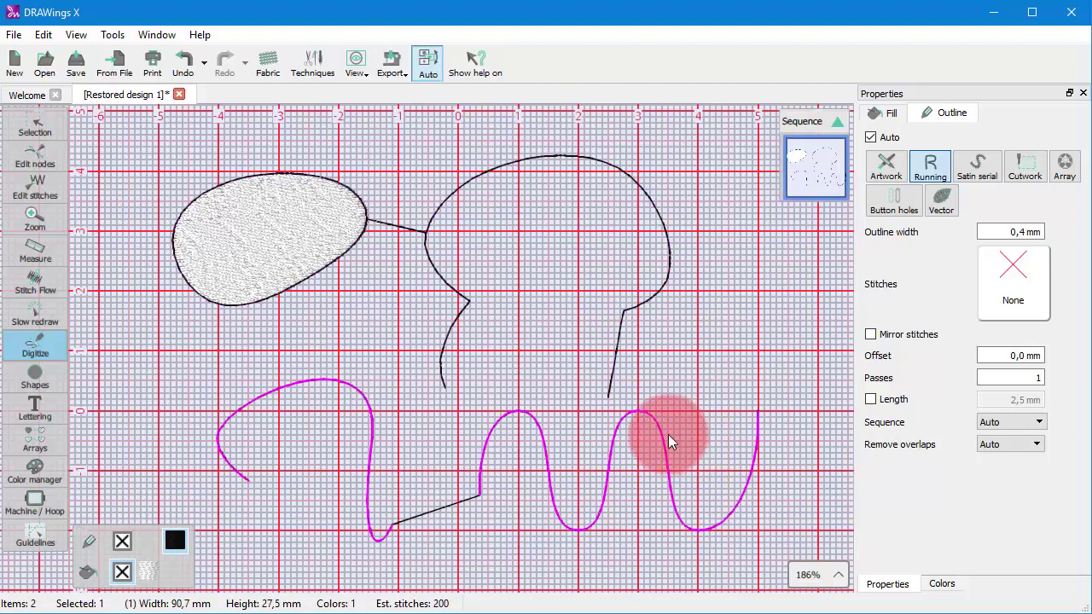
pyautogui.click(518, 347)
pyautogui.click(461, 291)
pyautogui.rightClick(531, 249)
pyautogui.rightClick(612, 217)
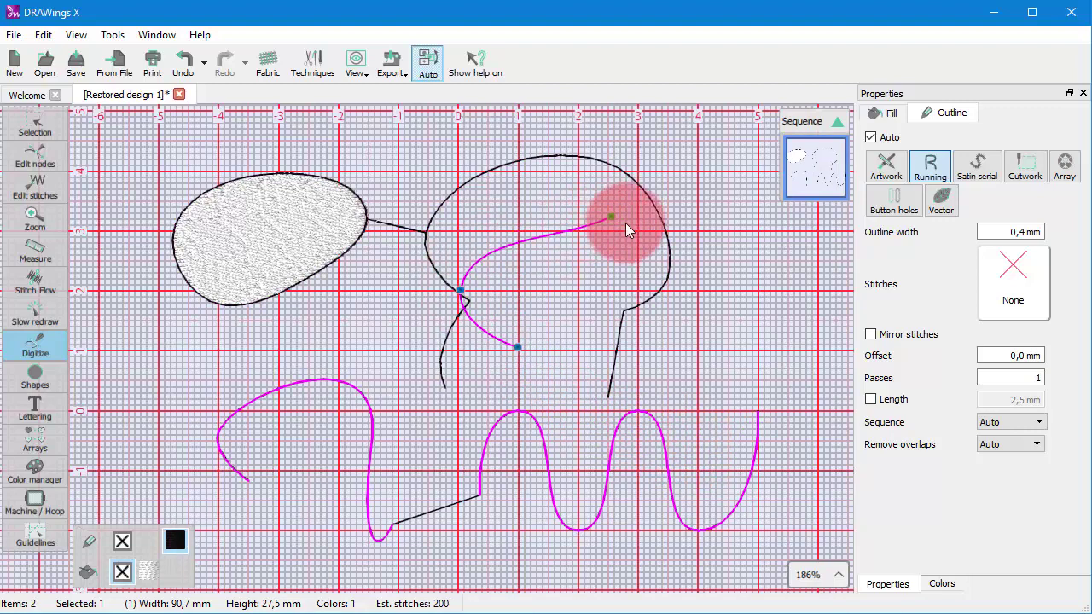
pyautogui.rightClick(708, 304)
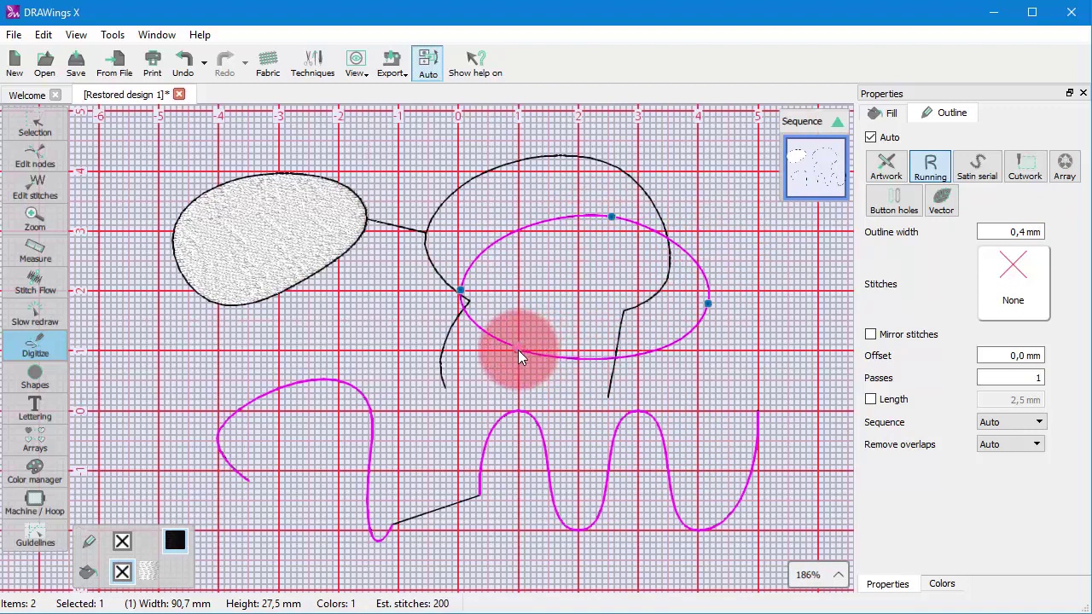
pyautogui.click(518, 349)
# - Digitize a smaller closed oval inside it to cut a hole
pyautogui.click(527, 315)
pyautogui.rightClick(512, 274)
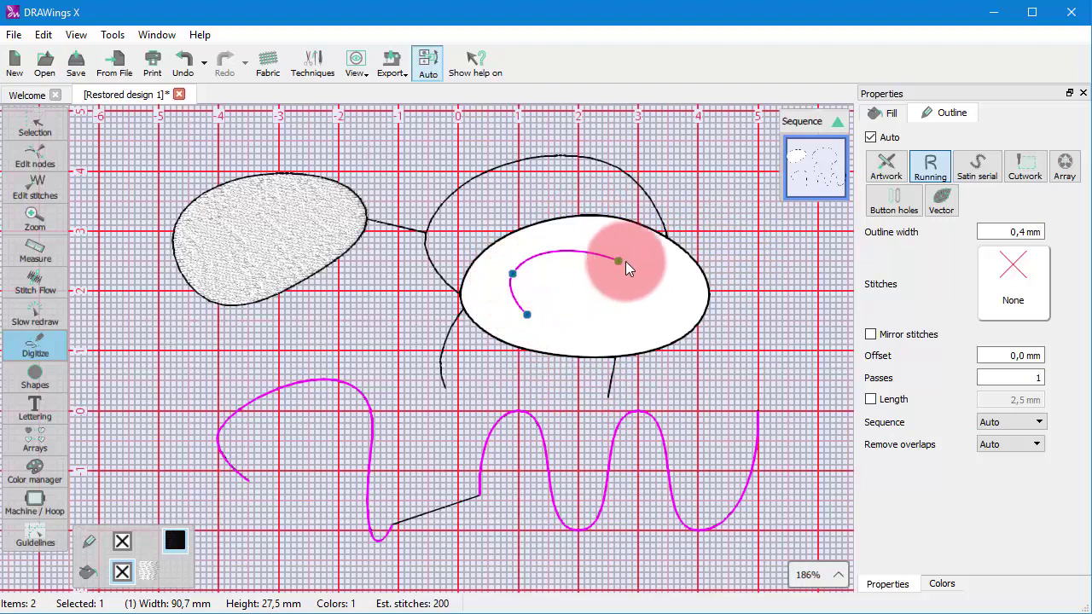
pyautogui.rightClick(652, 263)
pyautogui.rightClick(629, 311)
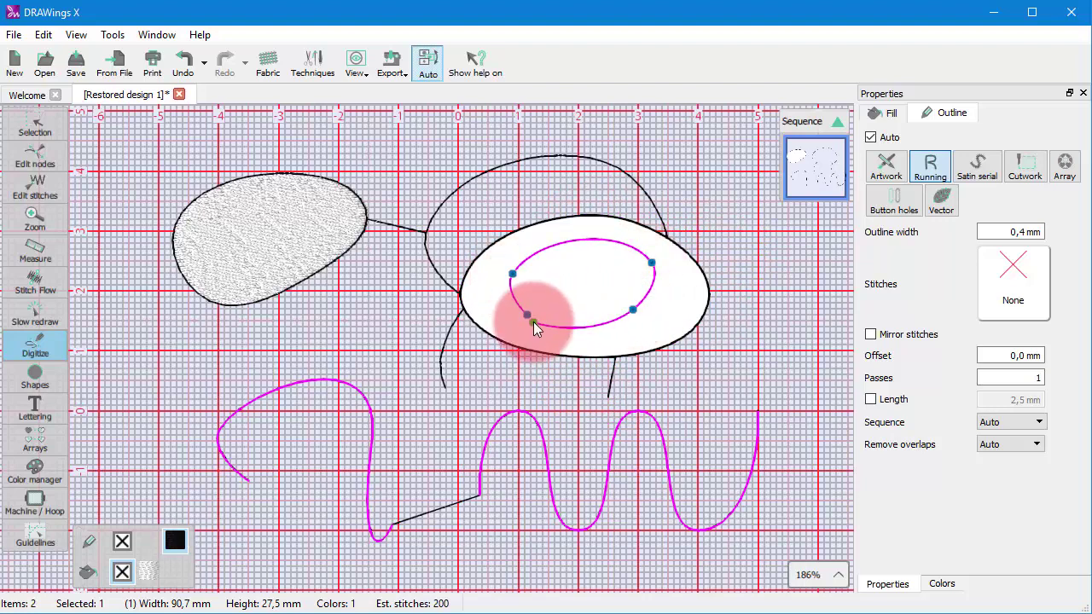